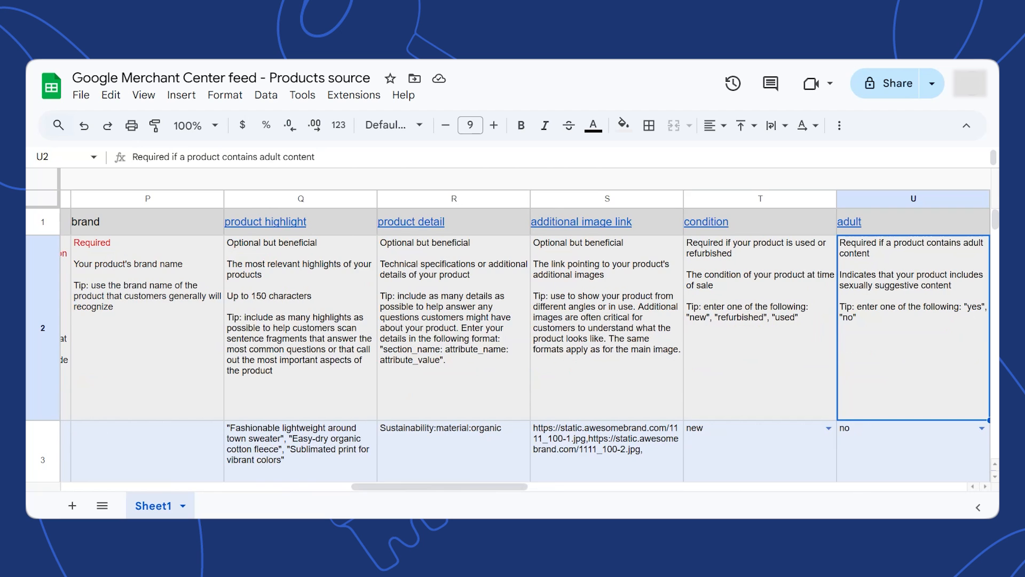
# - Clear the optional attribute columns from product highlight (Q) through AL in the feed template
pyautogui.press('Right')
pyautogui.press('Right')
pyautogui.press('Right')
pyautogui.press('Right')
pyautogui.press('Right')
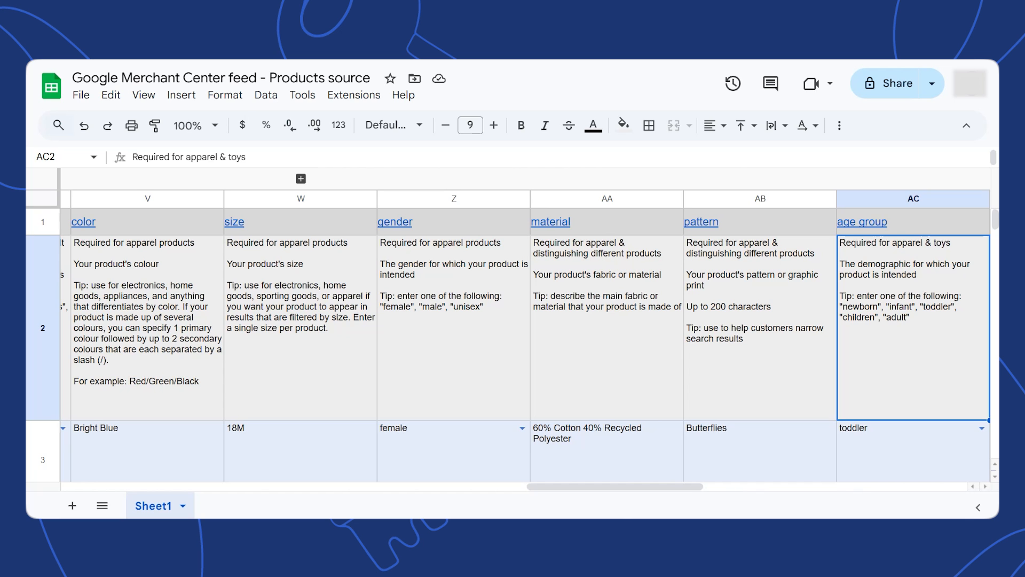
pyautogui.moveTo(674, 486); pyautogui.dragTo(438, 487)
pyautogui.click(471, 200)
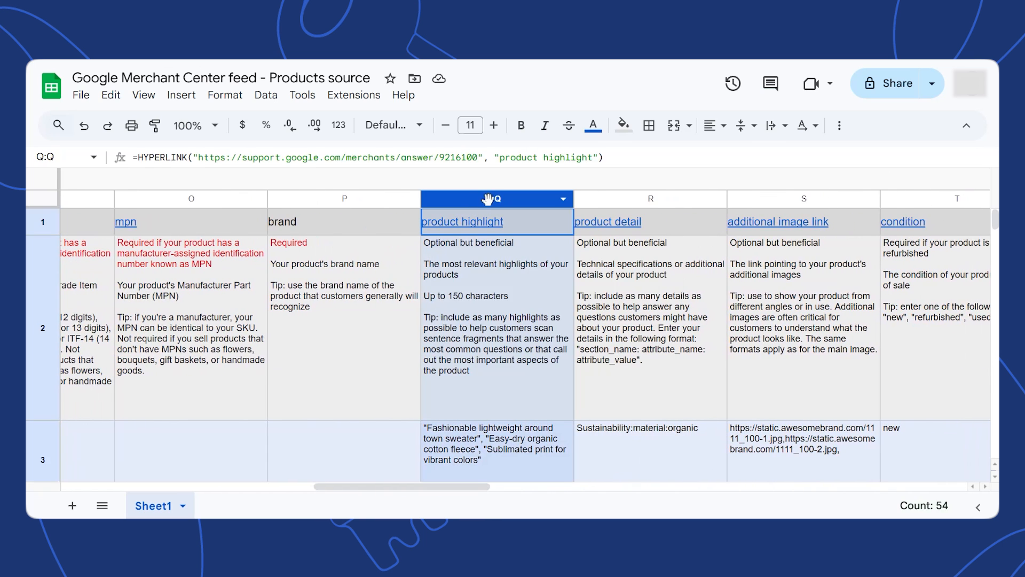
pyautogui.hotkey('shift', 'Right')
pyautogui.hotkey('ctrl', 'shift', 'Right')
pyautogui.press('Delete')
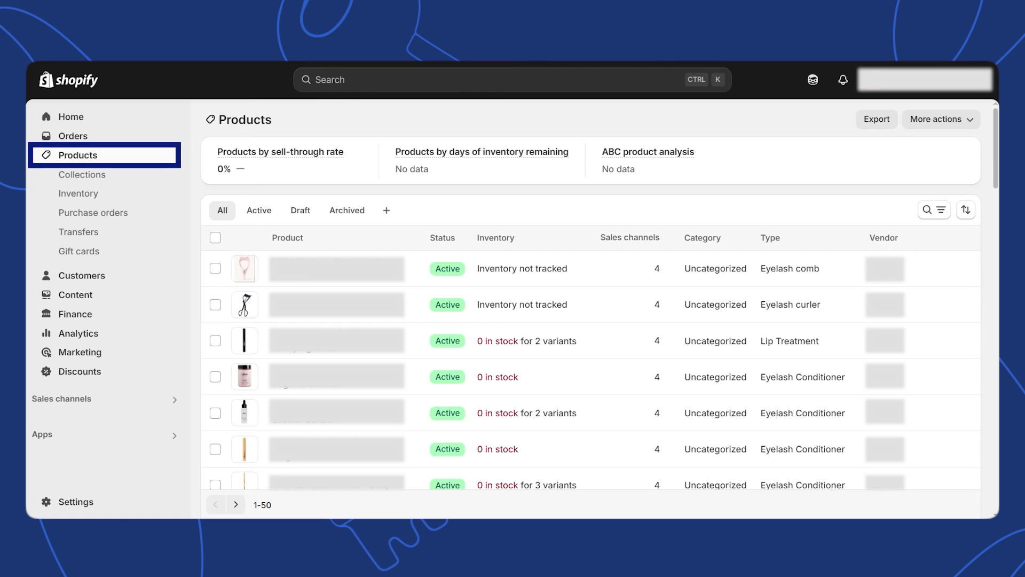
# - Tick the first three Shopify products and export them as CSV for Excel
pyautogui.click(215, 268)
pyautogui.click(216, 304)
pyautogui.click(215, 341)
pyautogui.click(872, 121)
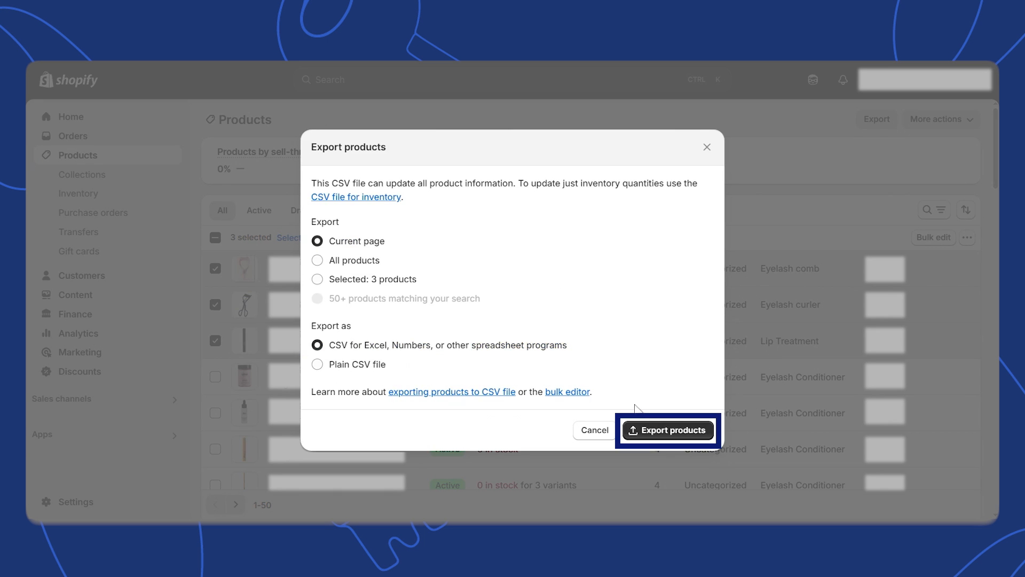
pyautogui.click(651, 437)
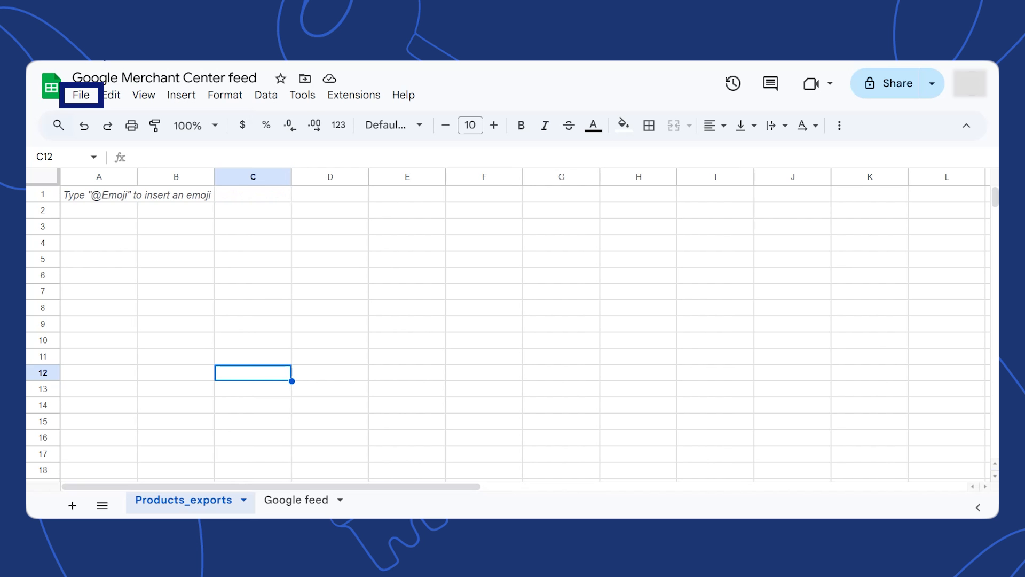
# - Upload products_export.csv via File > Import and import its data
pyautogui.click(89, 100)
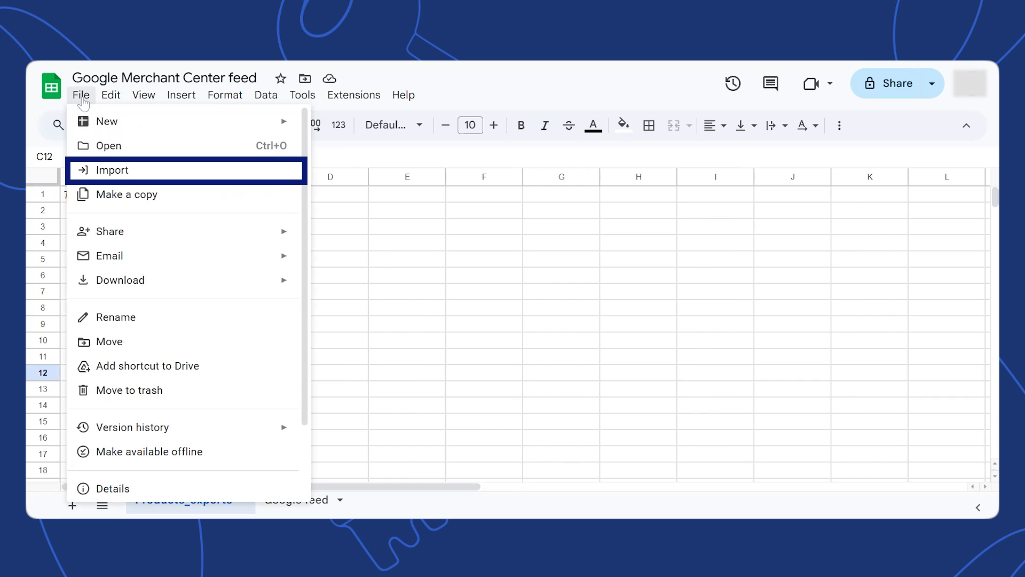
pyautogui.click(97, 171)
pyautogui.click(459, 172)
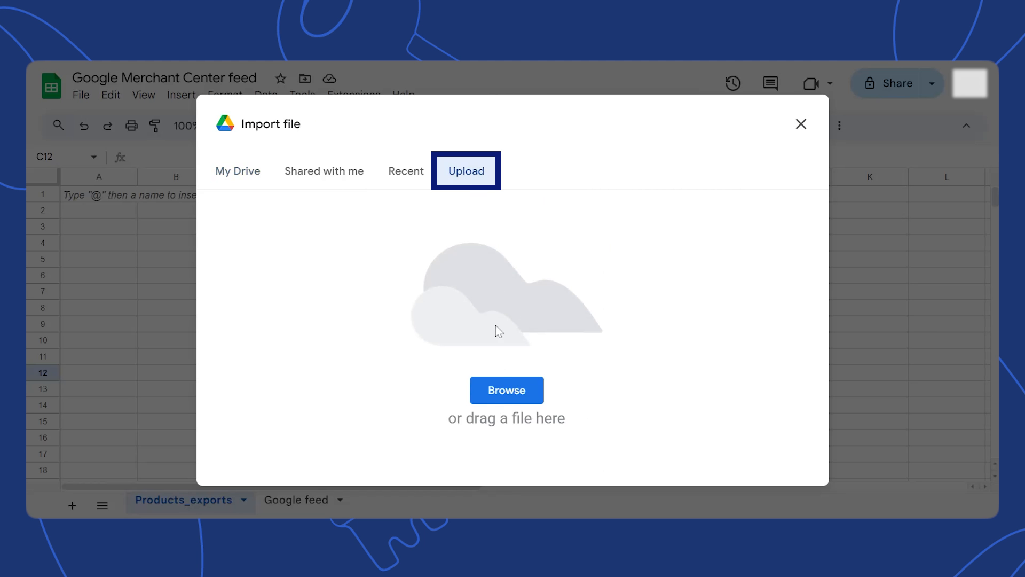
pyautogui.click(510, 396)
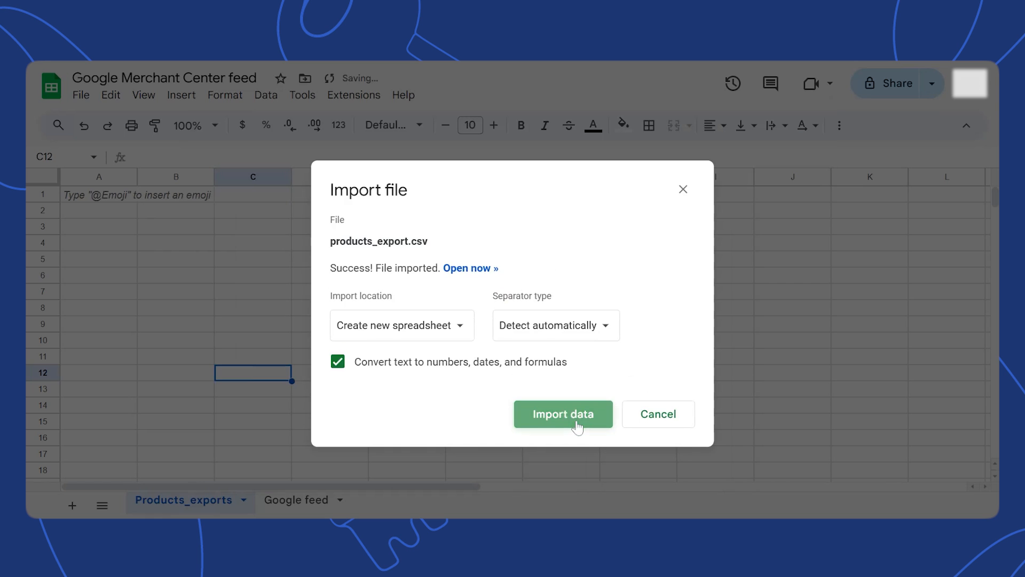
pyautogui.click(577, 426)
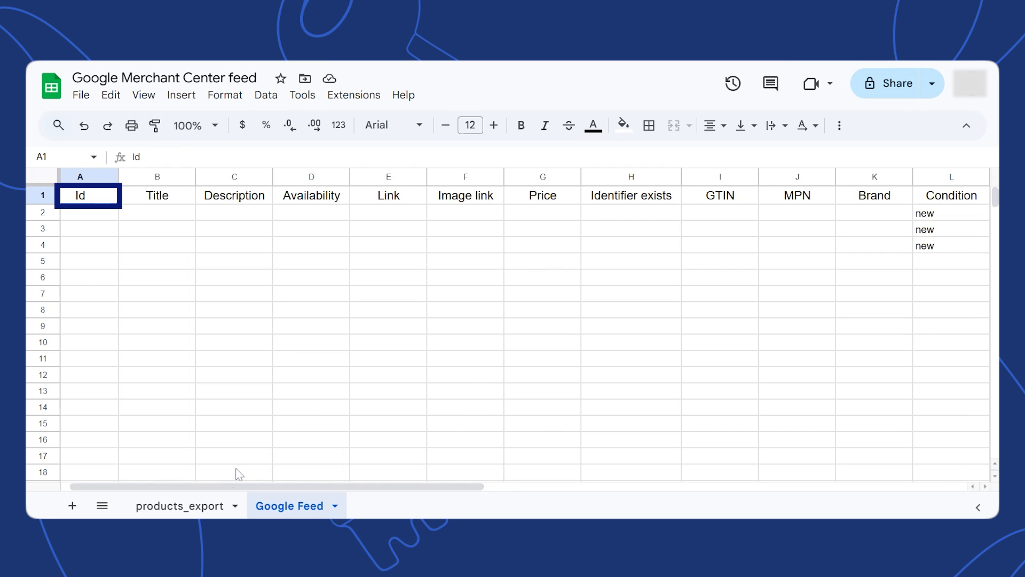
# - Copy the product handles from products_export into Id cells A2:A5 of Google Feed
pyautogui.click(178, 507)
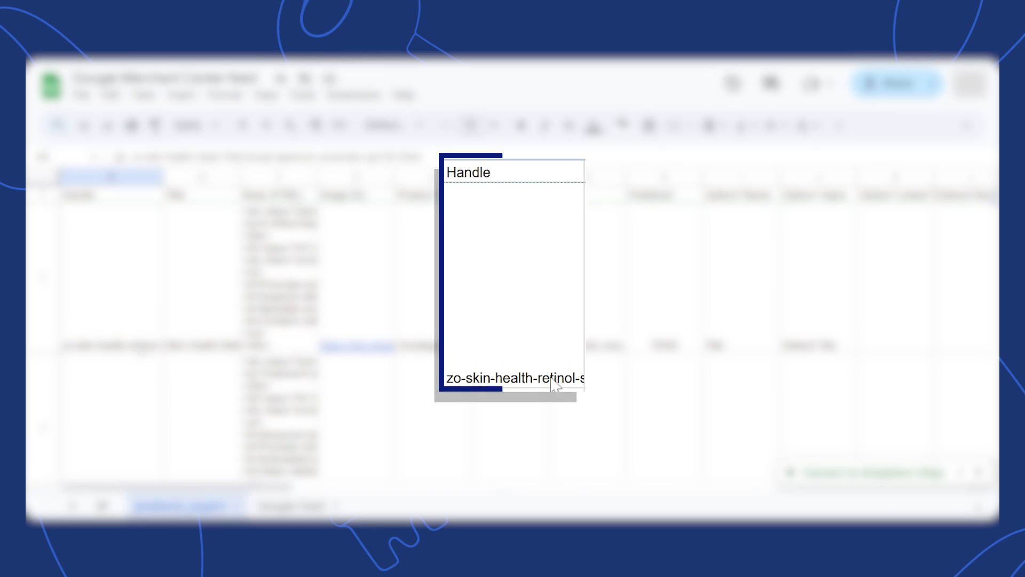
pyautogui.moveTo(85, 213); pyautogui.dragTo(106, 470)
pyautogui.hotkey('ctrl', 'c')
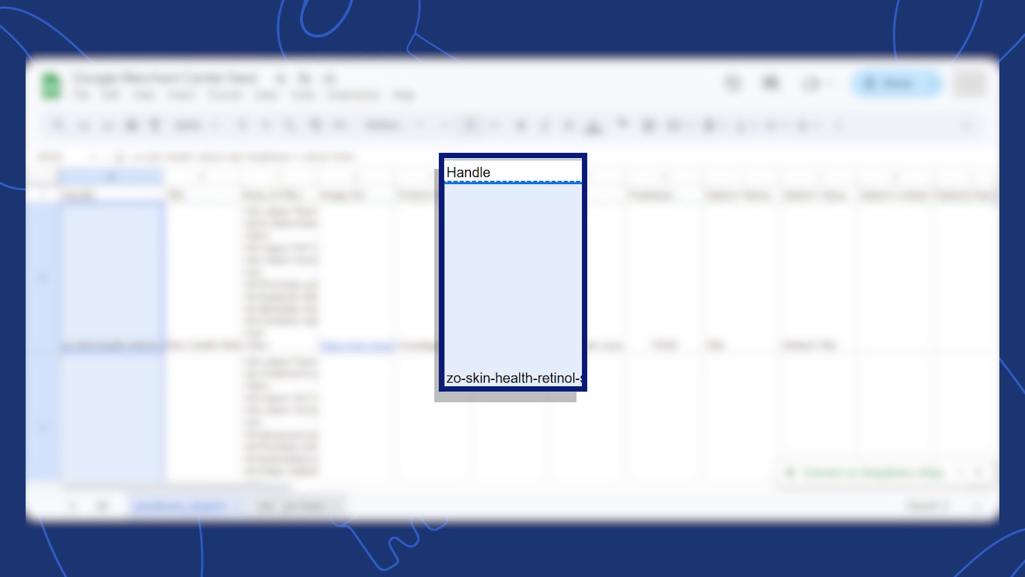
pyautogui.click(280, 504)
pyautogui.moveTo(107, 214); pyautogui.dragTo(111, 261)
pyautogui.hotkey('ctrl', 'v')
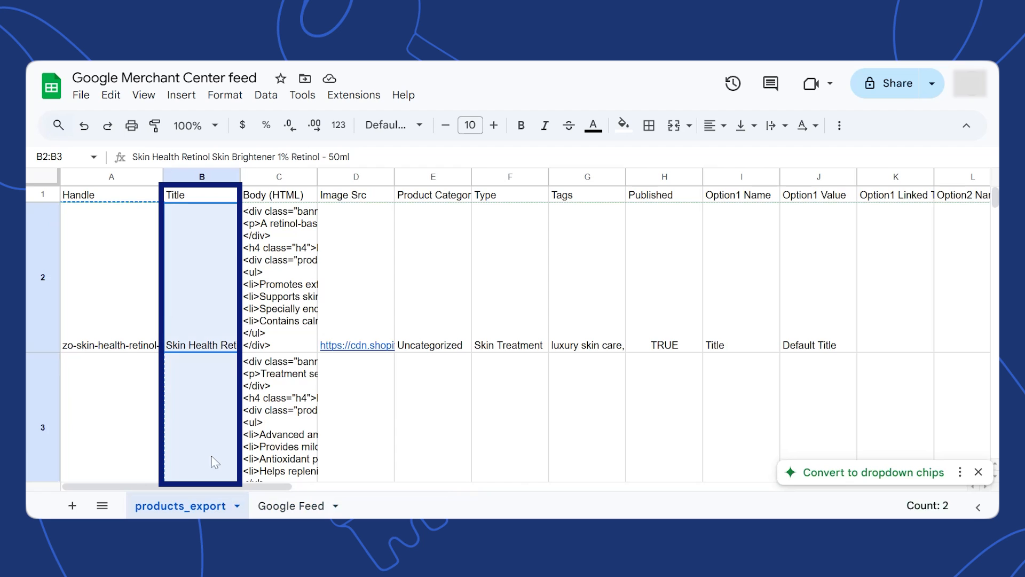
# - Paste the product titles into Title from B2 and select the first Body (HTML) cell
pyautogui.click(290, 506)
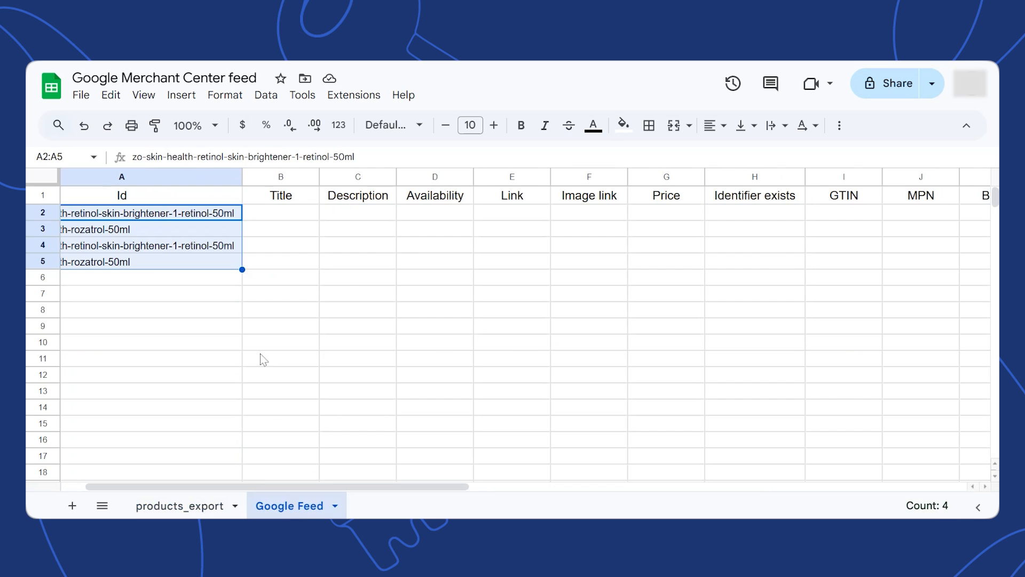
pyautogui.click(280, 213)
pyautogui.hotkey('ctrl', 'v')
pyautogui.click(308, 293)
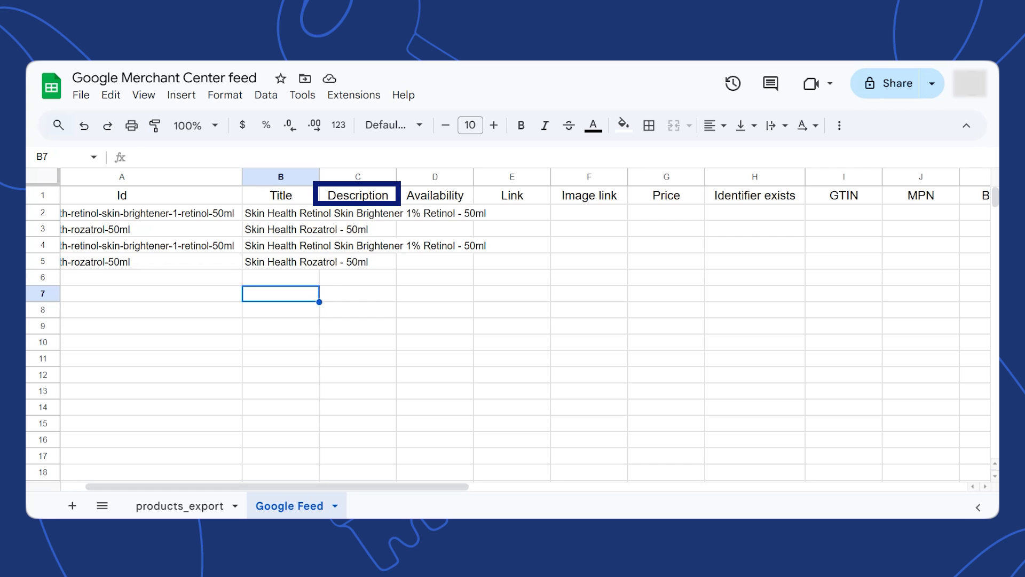
pyautogui.click(180, 505)
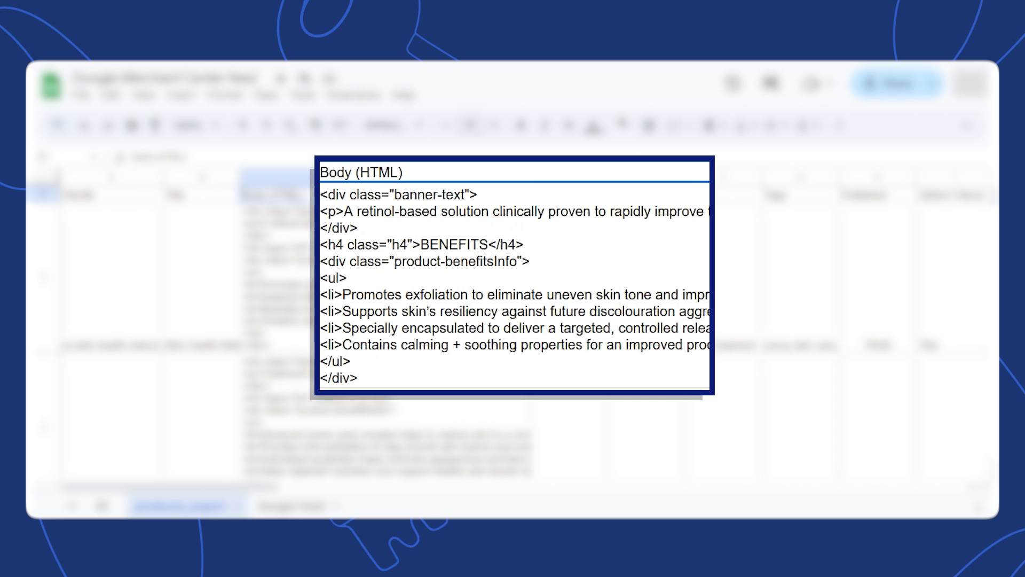
pyautogui.click(542, 252)
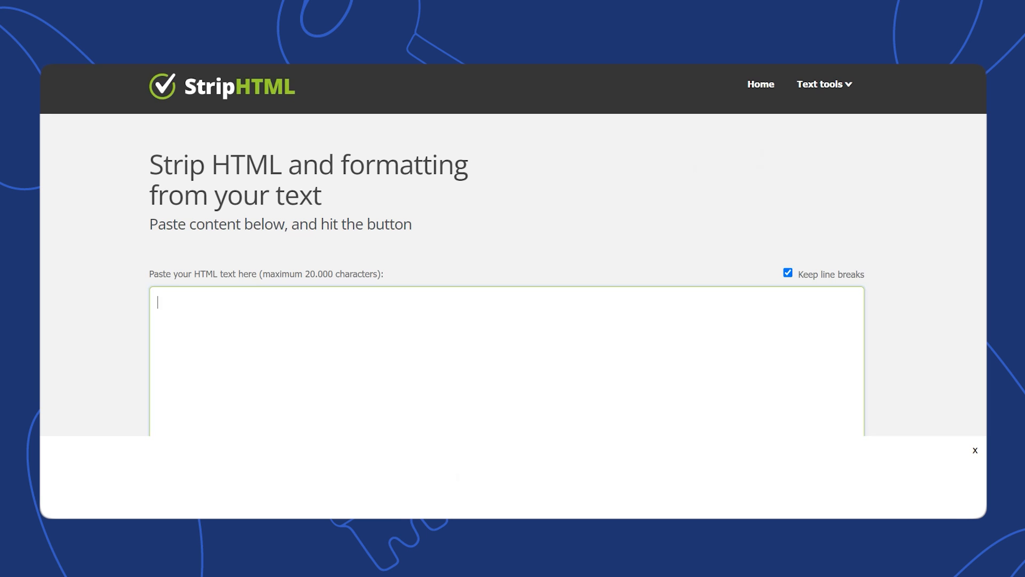
# - Strip the HTML tags from the first description in StripHTML and paste the clean text into C2
pyautogui.hotkey('ctrl', 'v')
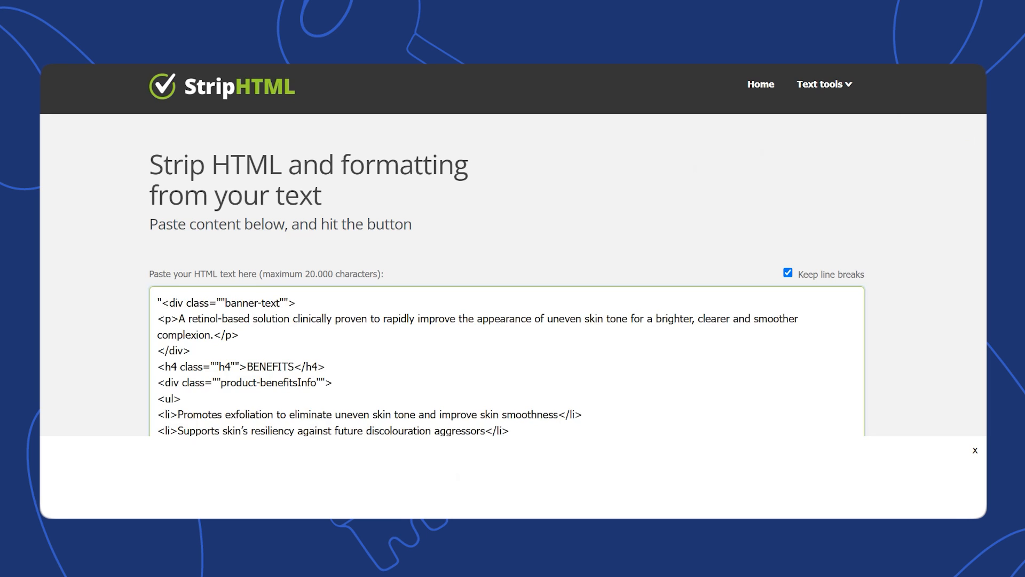
pyautogui.scroll(-5, 748, 263)
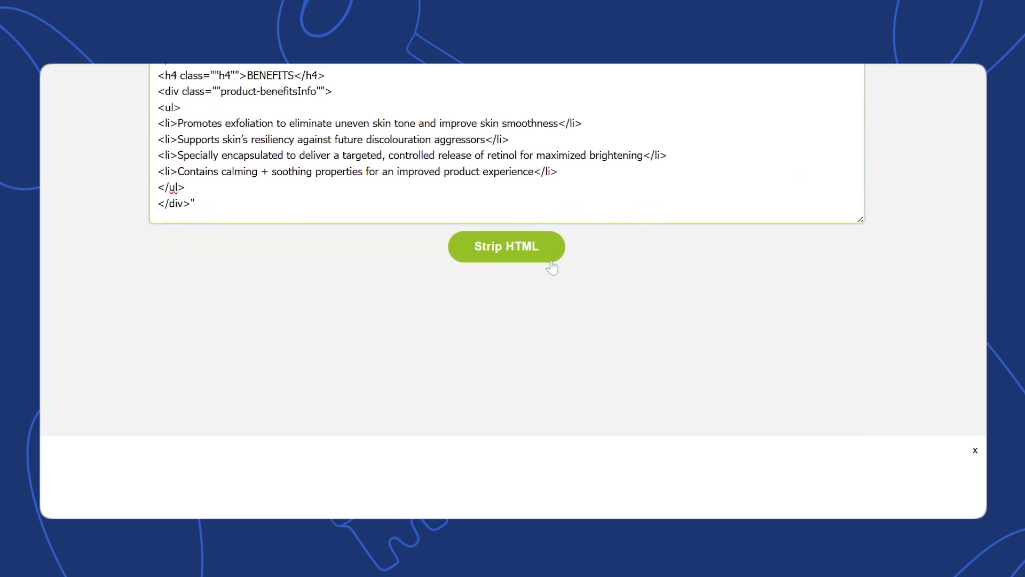
pyautogui.click(538, 257)
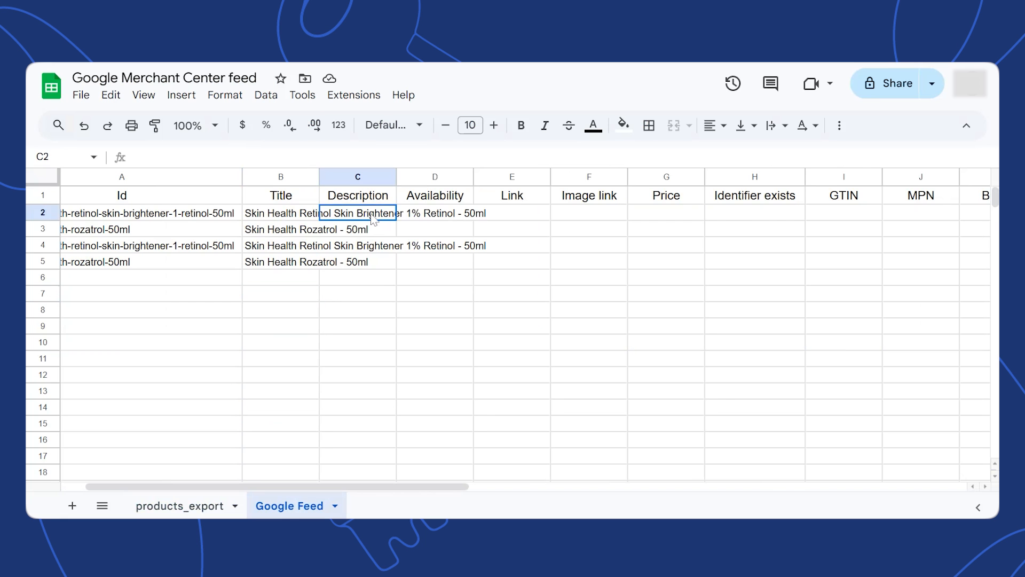
pyautogui.press('Return')
pyautogui.hotkey('ctrl', 'v')
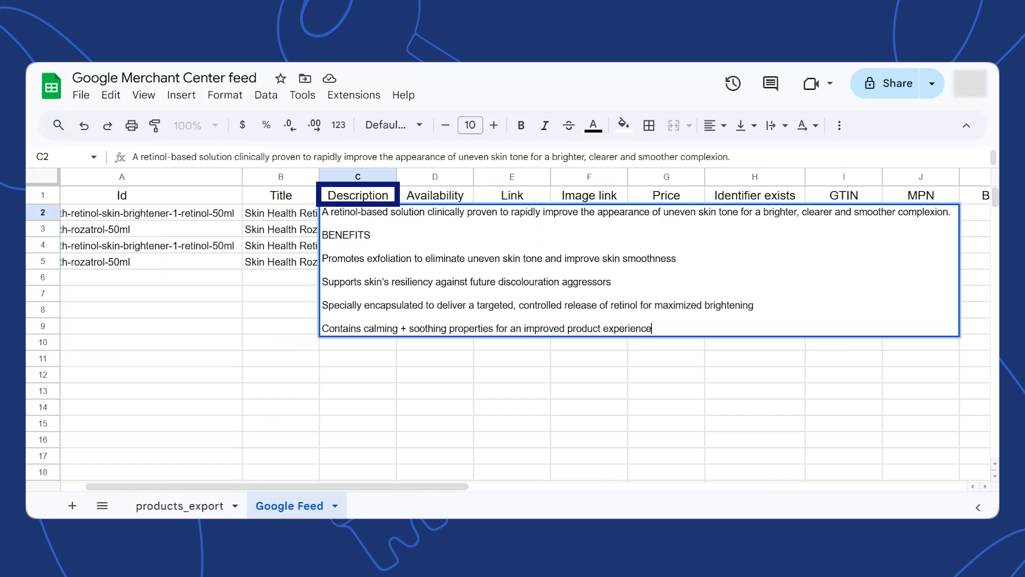
# - Commit the clean description in C2 and set the template's availability to in_stock
pyautogui.press('Tab')
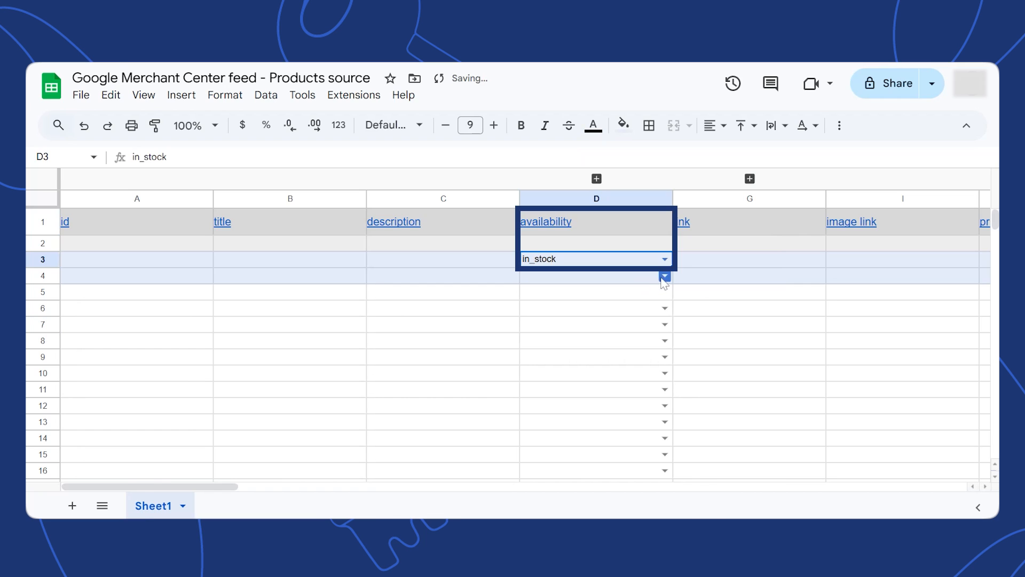
pyautogui.click(664, 277)
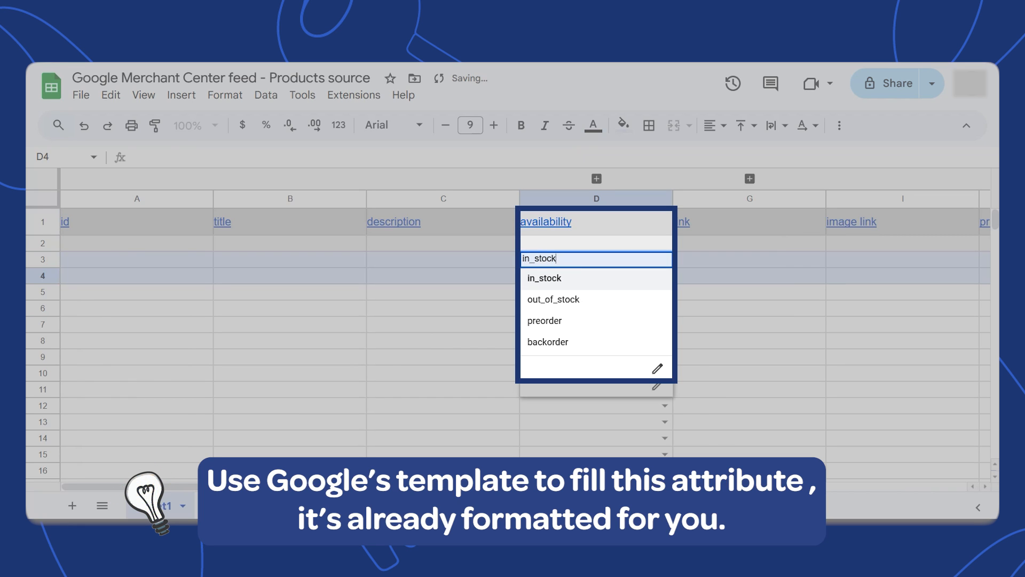
pyautogui.click(549, 294)
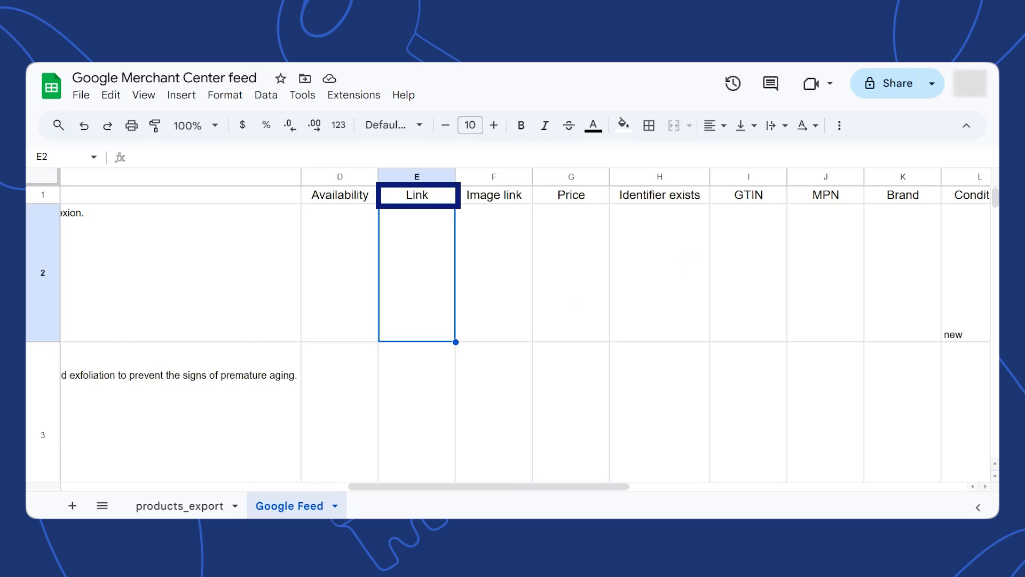
# - Build the first product's Link in E2 from the store products URL plus its handle
pyautogui.doubleClick(414, 303)
pyautogui.hotkey('ctrl', 'v')
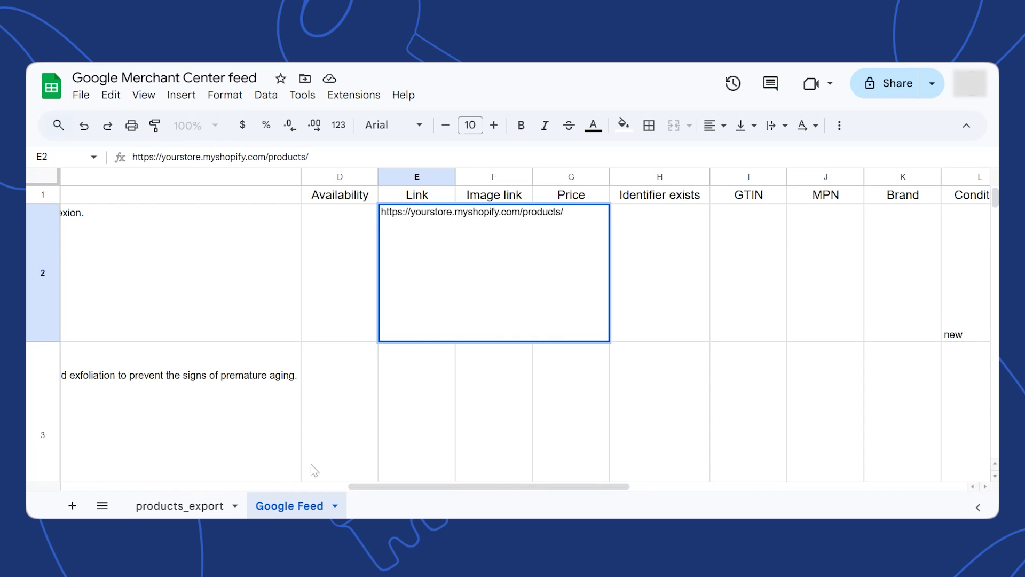
pyautogui.click(180, 506)
pyautogui.click(309, 511)
pyautogui.press('Return')
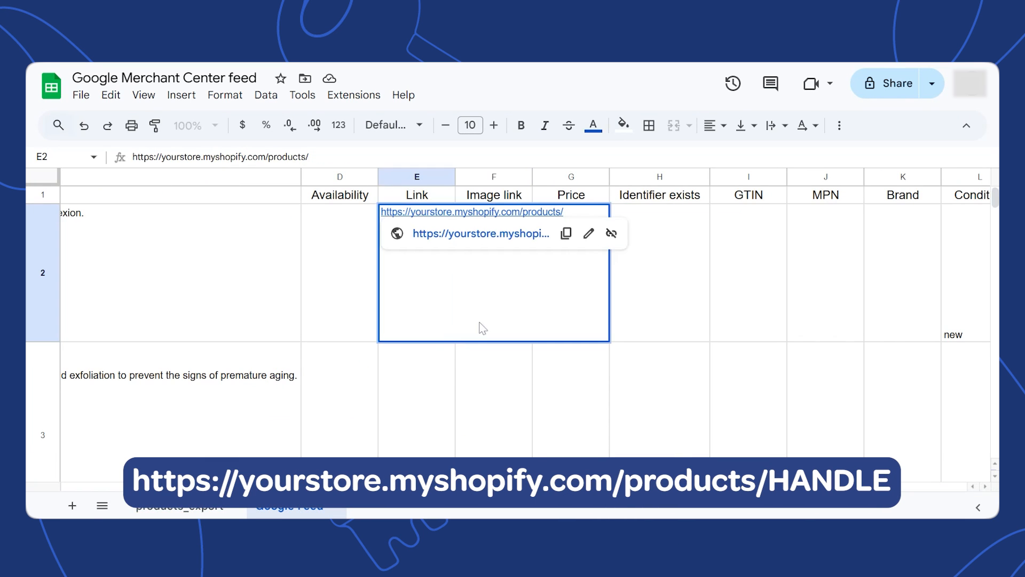
pyautogui.hotkey('ctrl', 'v')
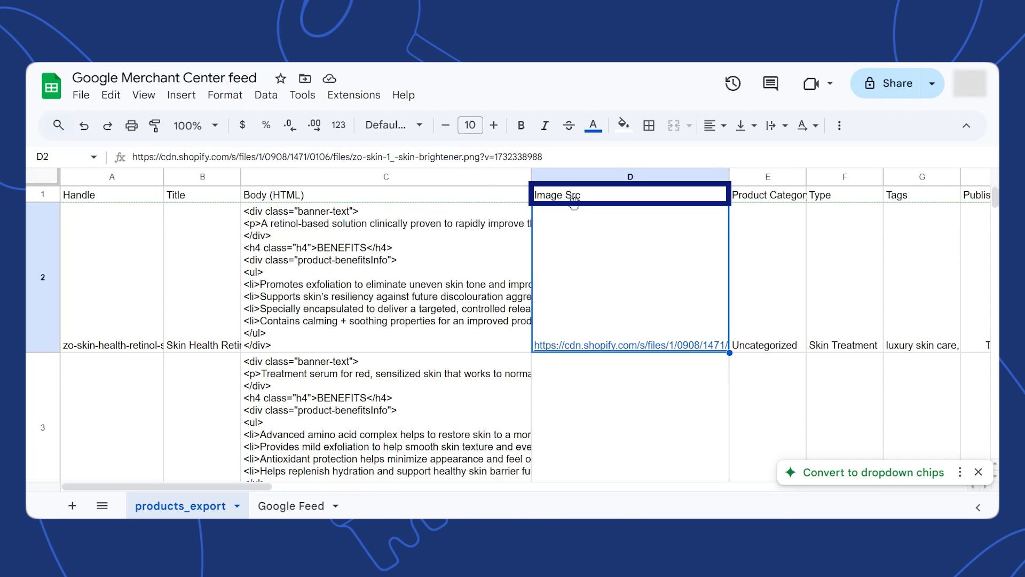
# - Copy the product's image URL from products_export into Image link F2
pyautogui.moveTo(574, 213)
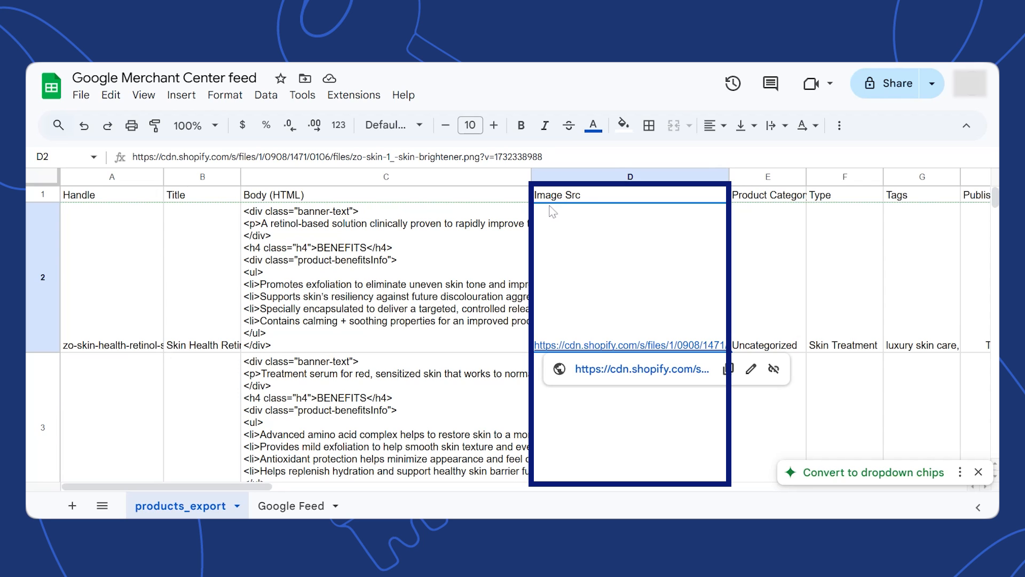
pyautogui.hotkey('ctrl', 'c')
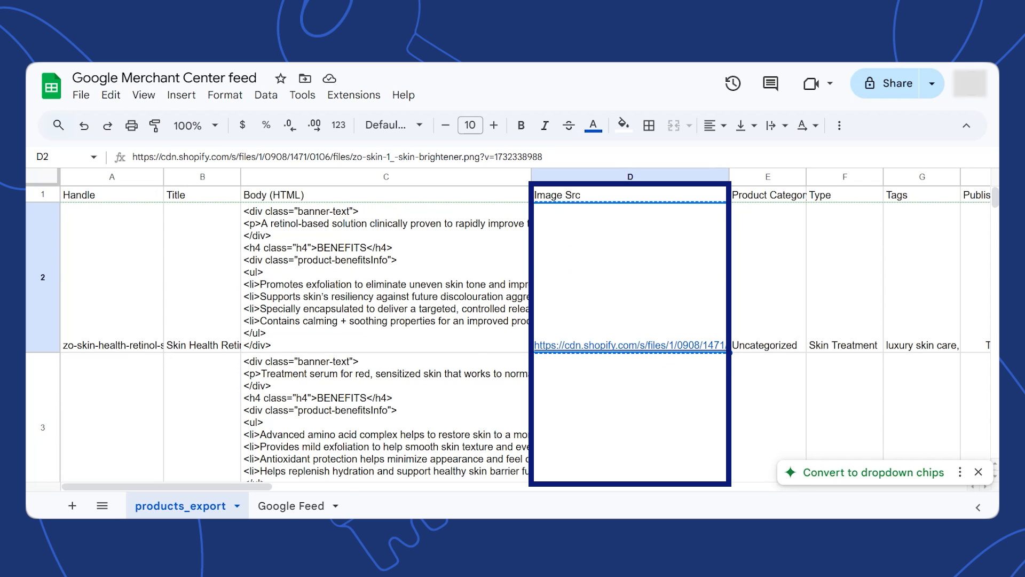
pyautogui.click(291, 506)
pyautogui.doubleClick(402, 324)
pyautogui.hotkey('ctrl', 'v')
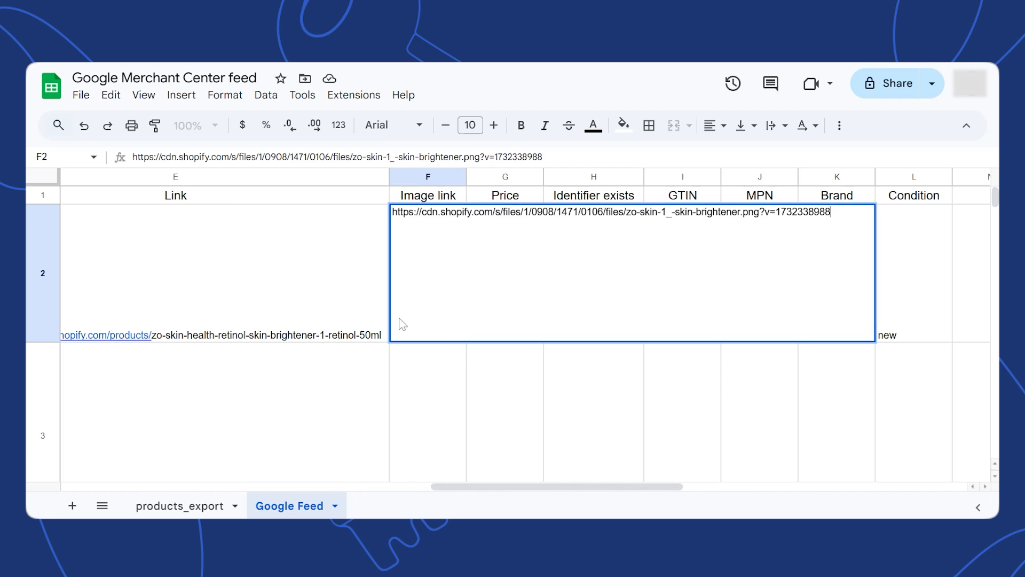
pyautogui.press('Tab')
# - Enter prices $50 and $47 in G2 and G3
pyautogui.write('$50')
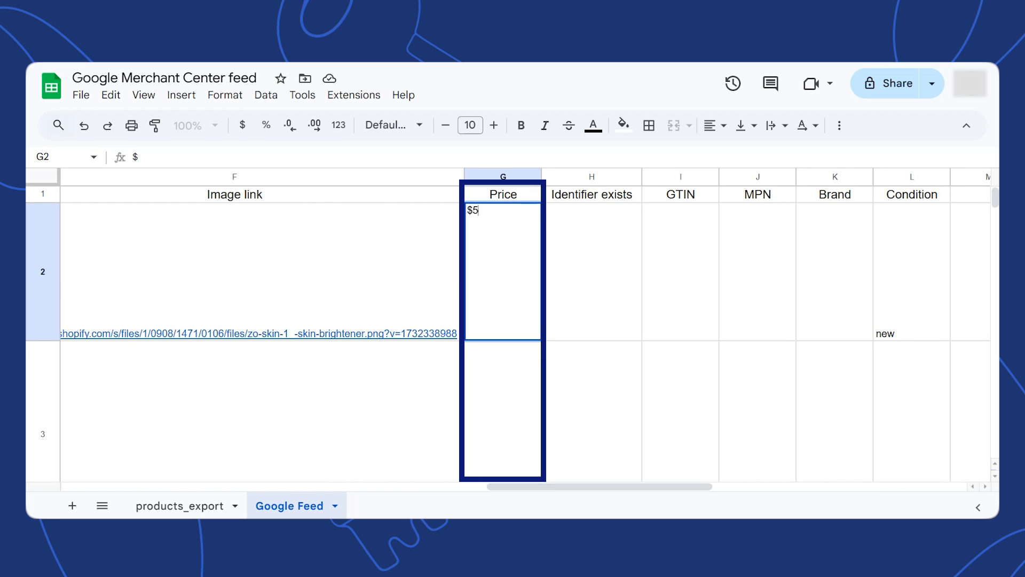
pyautogui.press('Return')
pyautogui.write('$4')
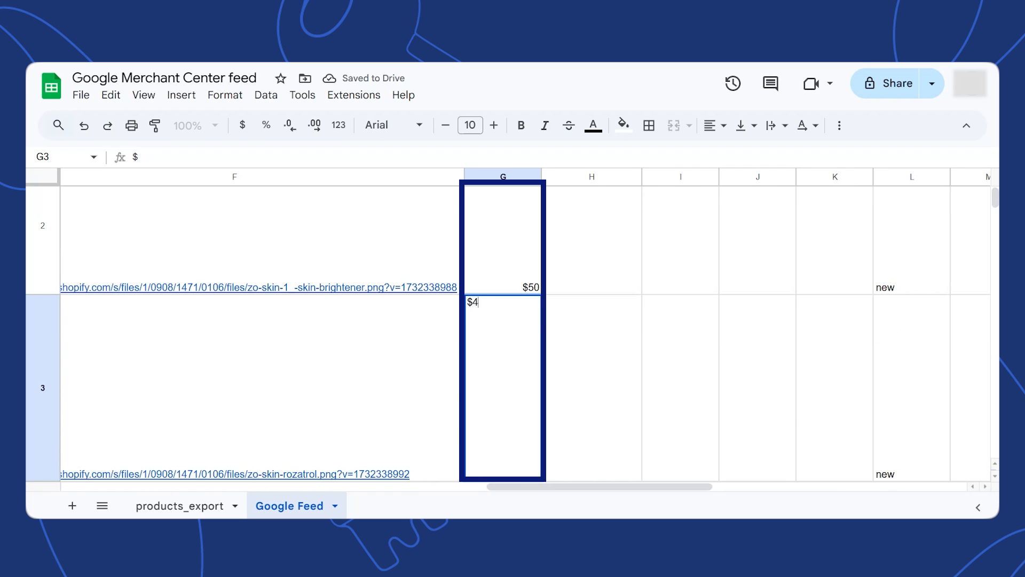
pyautogui.write('7')
pyautogui.press('Return')
# - Enter $39 as the third price and Yes for Identifier exists
pyautogui.write('$39')
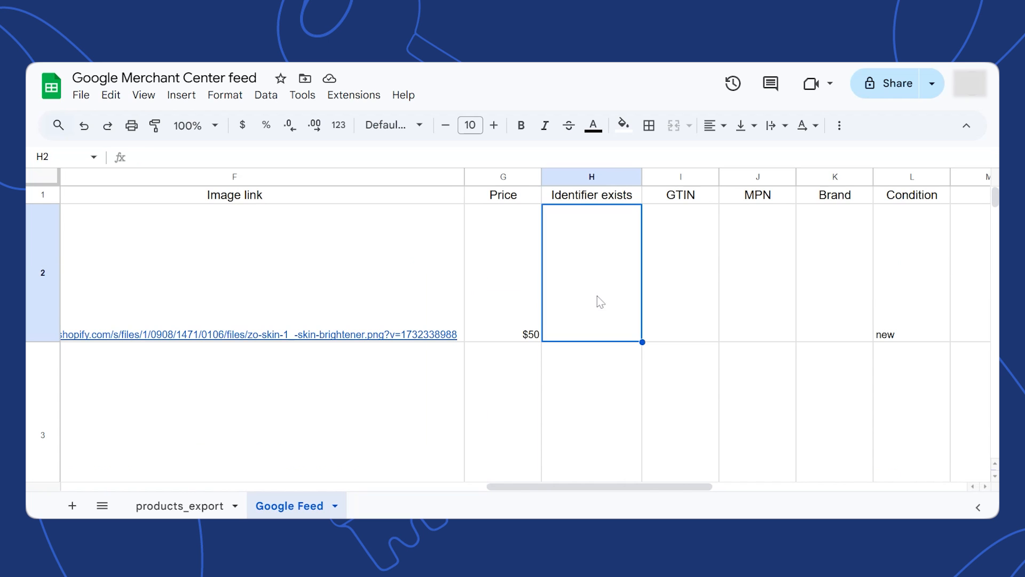
pyautogui.write('Y')
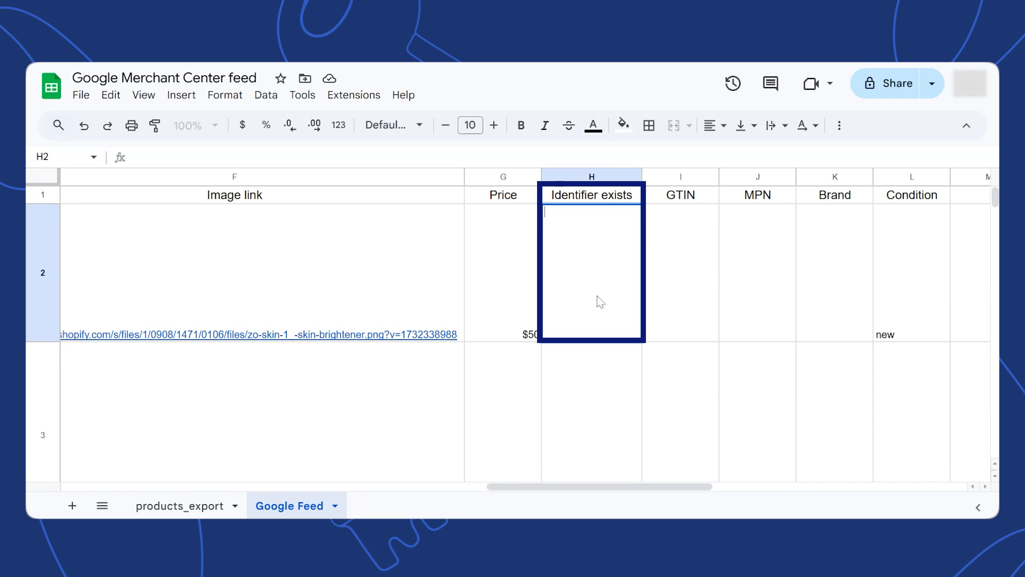
pyautogui.write('es')
pyautogui.press('Tab')
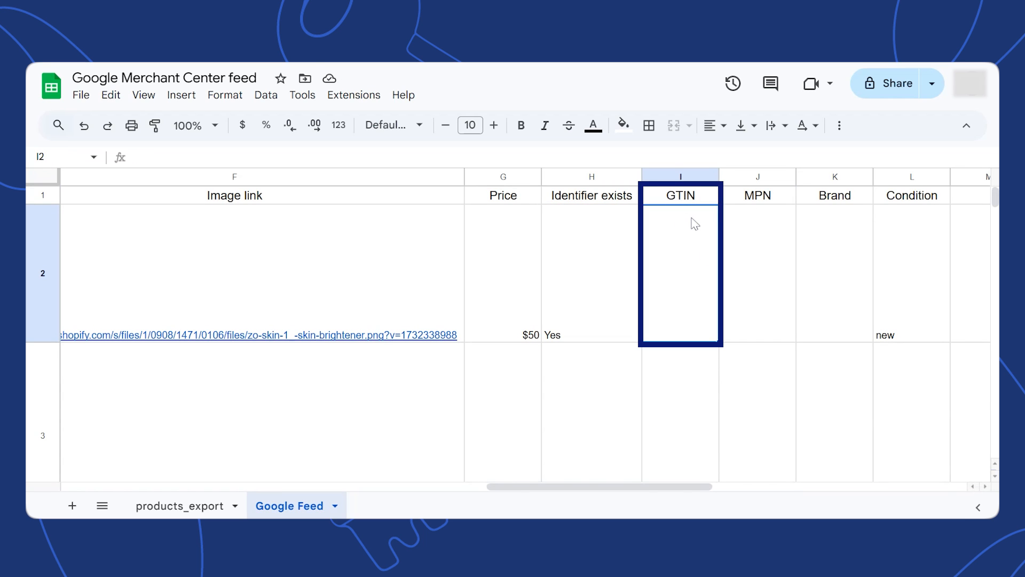
# - Copy the handle from A2 into MPN cell J2 and enter brand Skin Health in K2
pyautogui.click(755, 233)
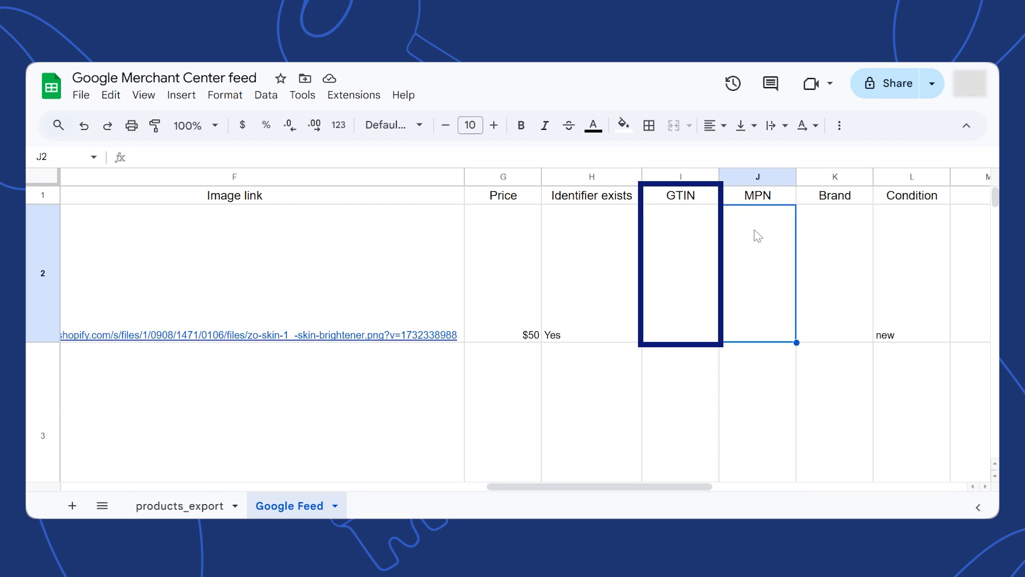
pyautogui.moveTo(614, 487); pyautogui.dragTo(688, 487)
pyautogui.click(267, 331)
pyautogui.hotkey('ctrl', 'c')
pyautogui.click(723, 288)
pyautogui.hotkey('ctrl', 'v')
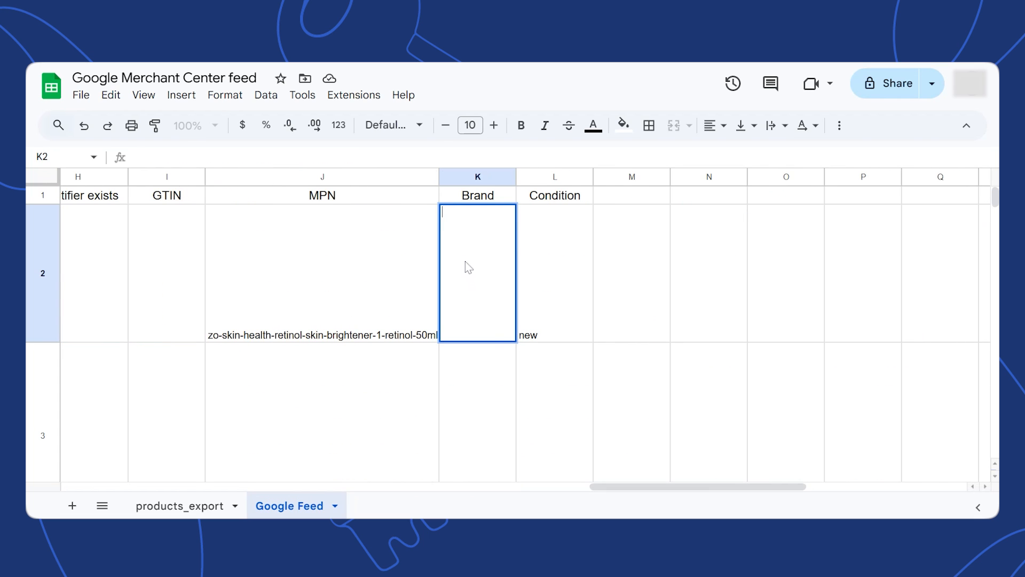
pyautogui.write('Skin Hea')
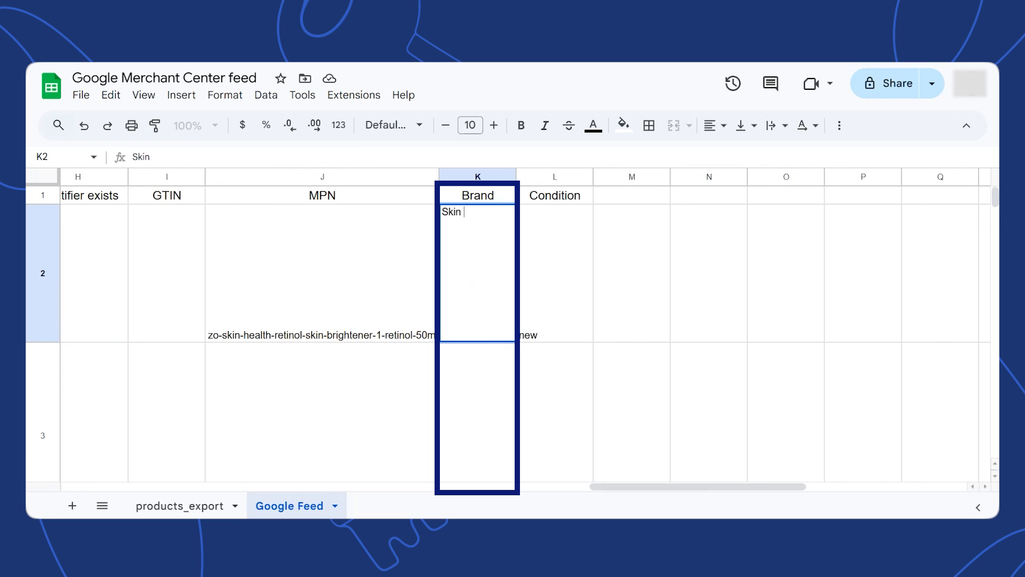
pyautogui.write('lth Co')
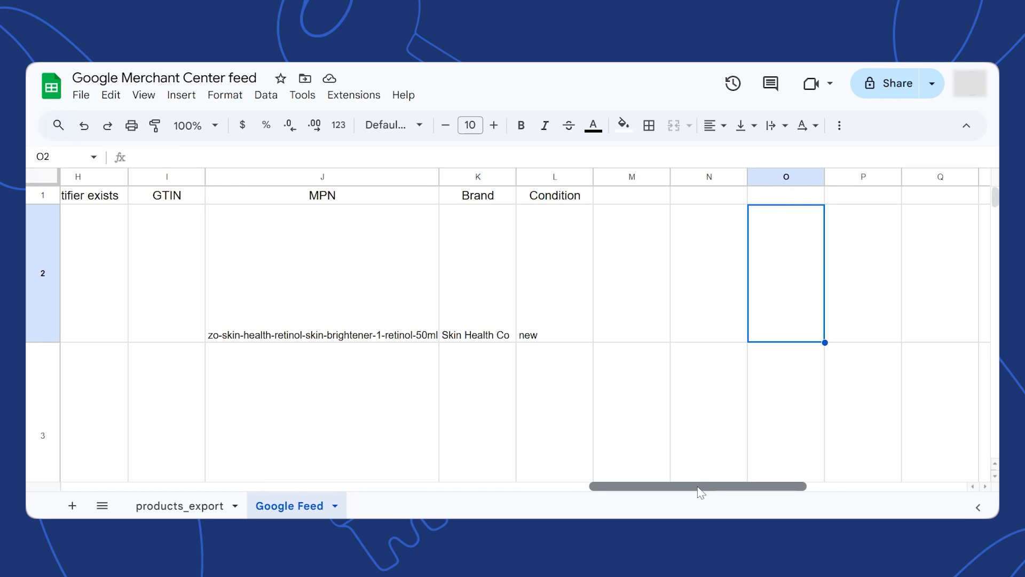
pyautogui.moveTo(698, 487); pyautogui.dragTo(131, 458)
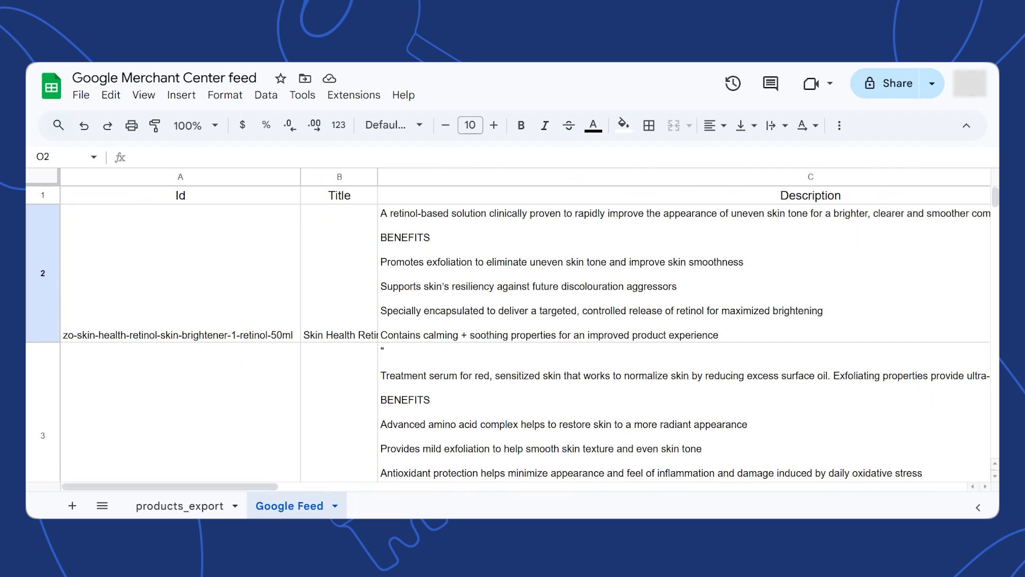
# - Copy the four product ids and titles from Google Feed into Products source, then check availability
pyautogui.moveTo(224, 331); pyautogui.dragTo(234, 460)
pyautogui.hotkey('ctrl', 'c')
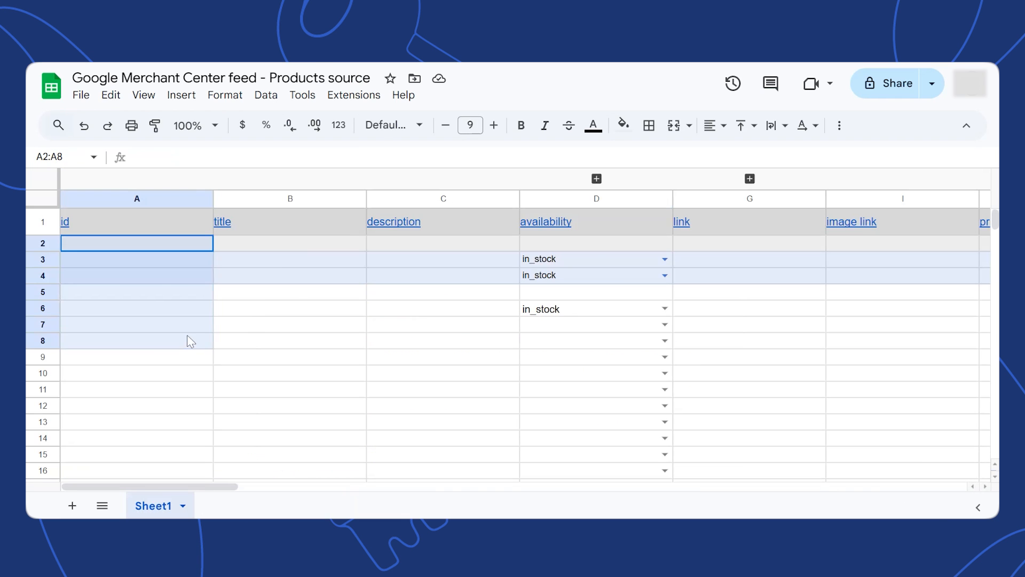
pyautogui.hotkey('ctrl', 'v')
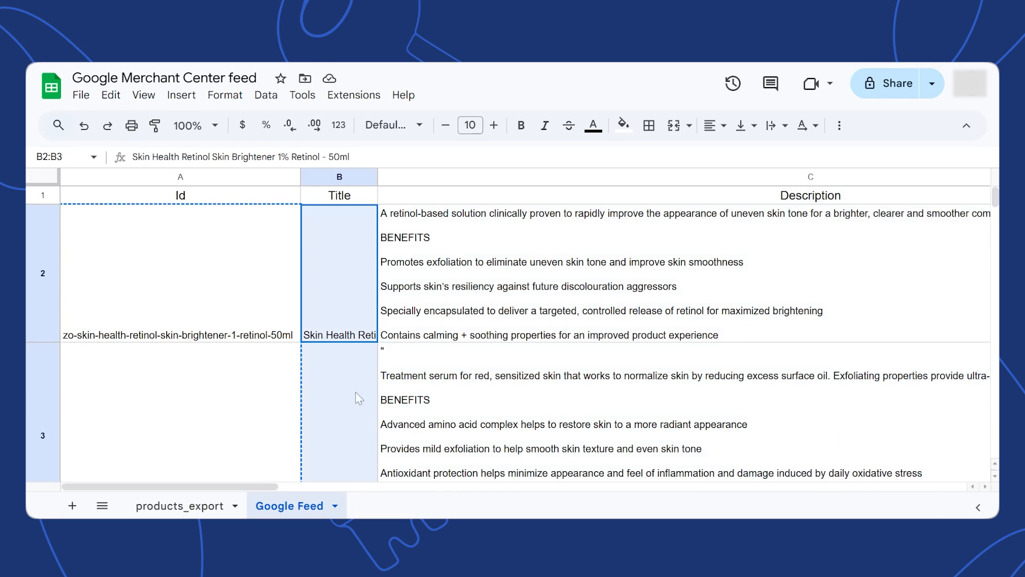
pyautogui.moveTo(339, 336); pyautogui.dragTo(346, 460)
pyautogui.hotkey('ctrl', 'c')
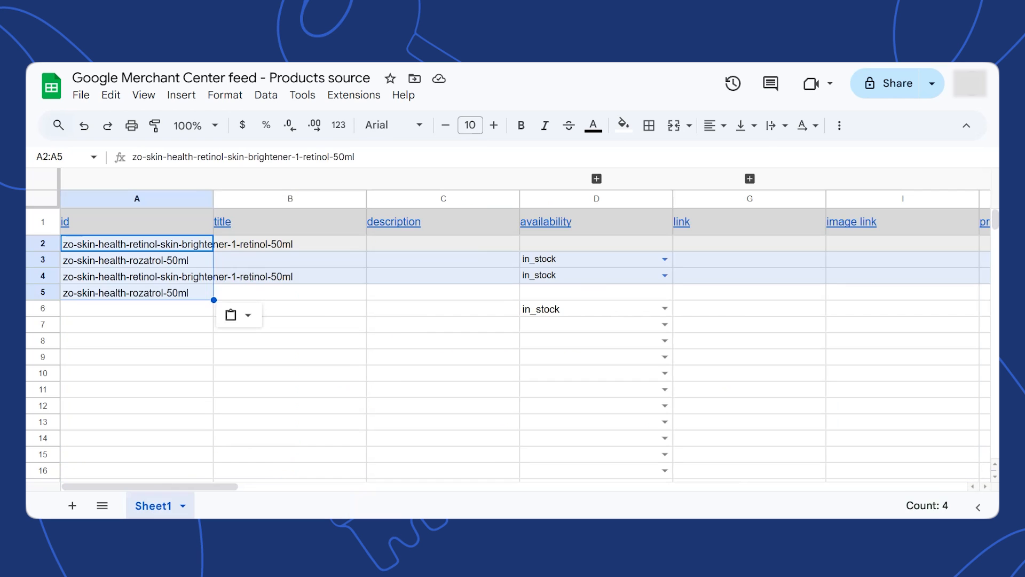
pyautogui.click(287, 240)
pyautogui.hotkey('ctrl', 'v')
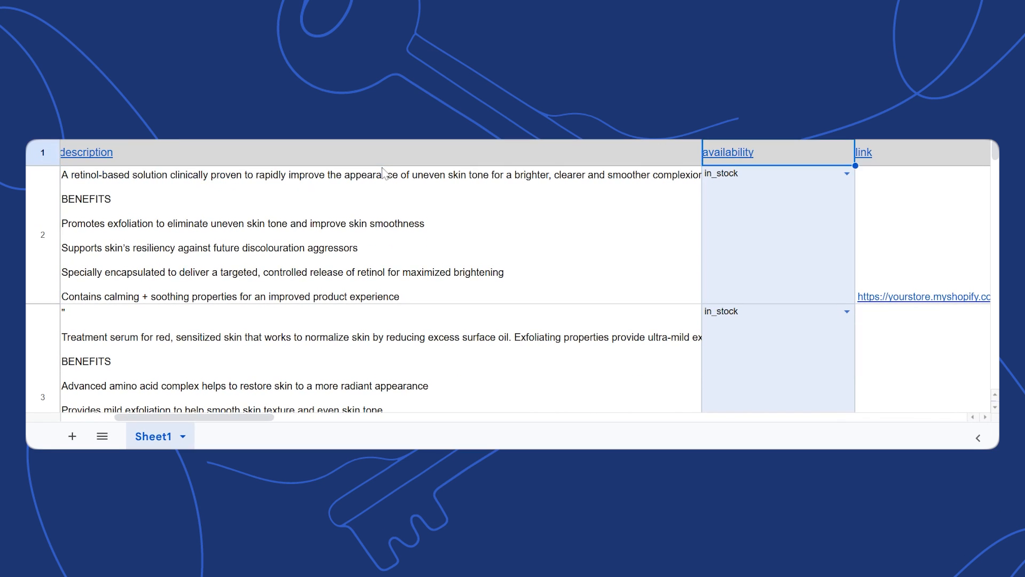
pyautogui.press('Down')
pyautogui.press('Down')
pyautogui.press('Down')
pyautogui.press('Down')
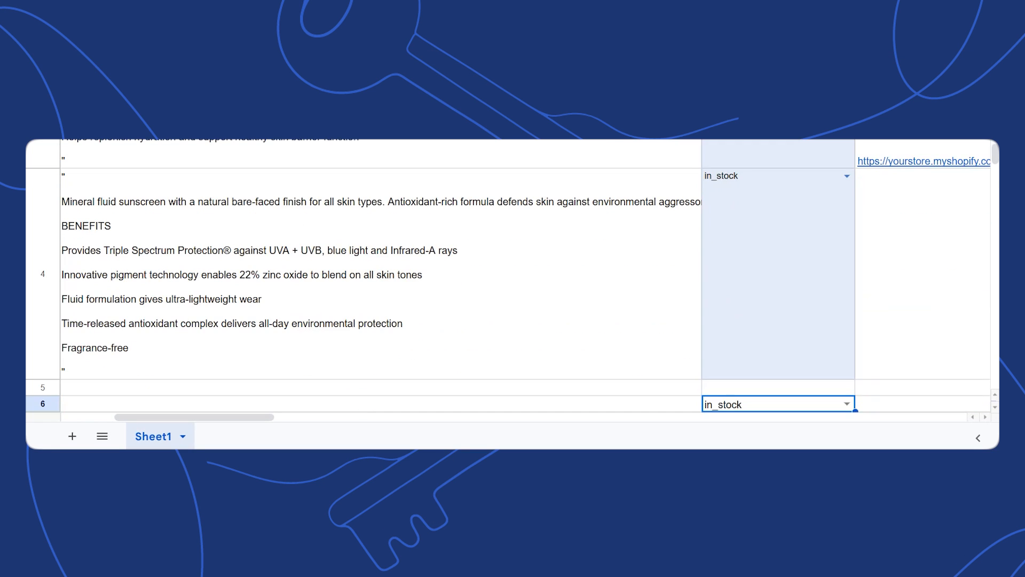
pyautogui.press('Up')
pyautogui.press('Up')
pyautogui.press('Up')
pyautogui.press('Up')
pyautogui.press('Up')
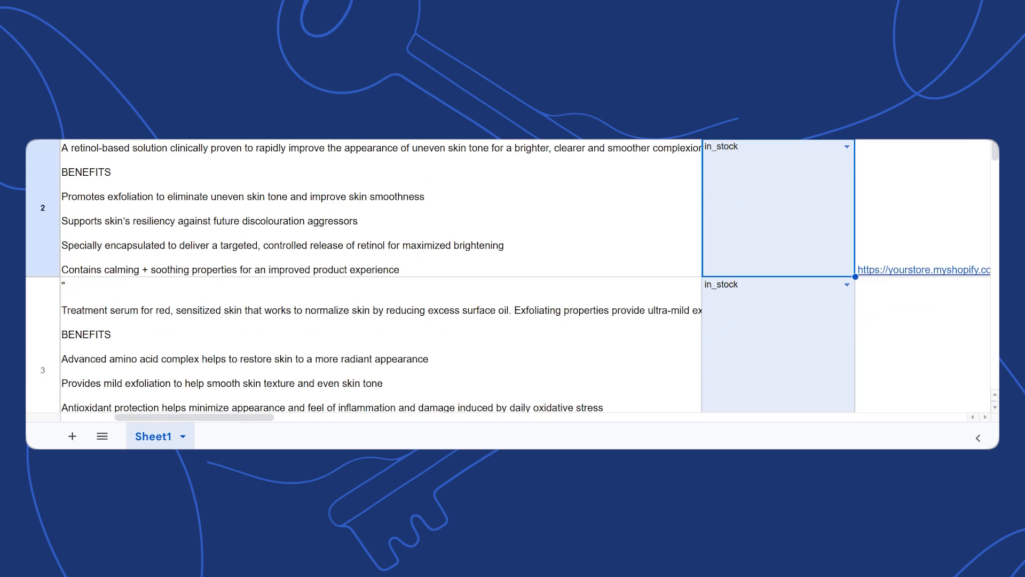